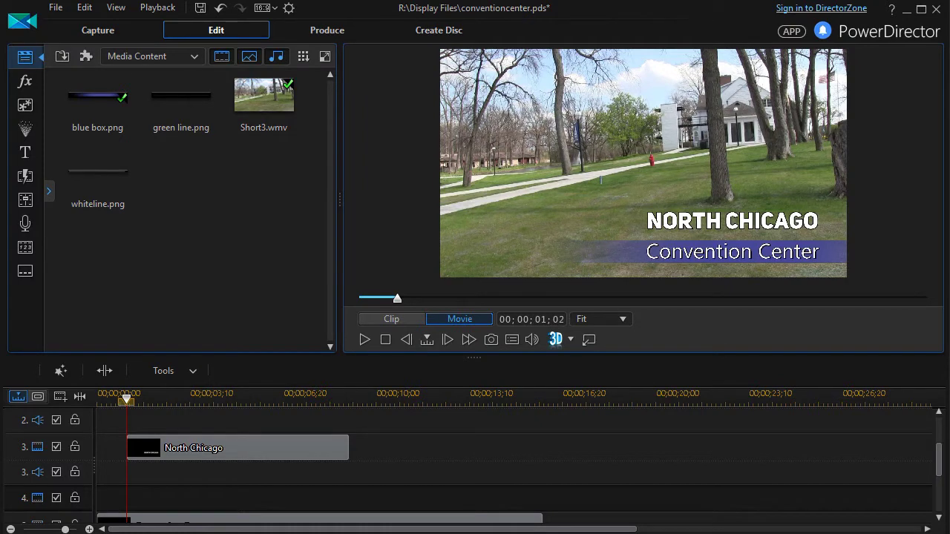
Step: Scroll to track 3 and select the North Chicago title clip
scroll(463, 445, "up", 3)
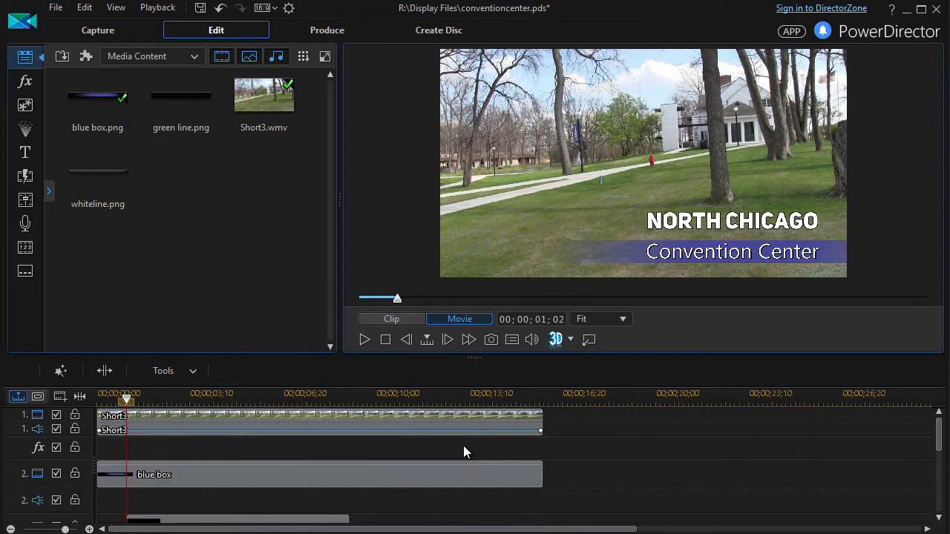
scroll(463, 446, "down", 3)
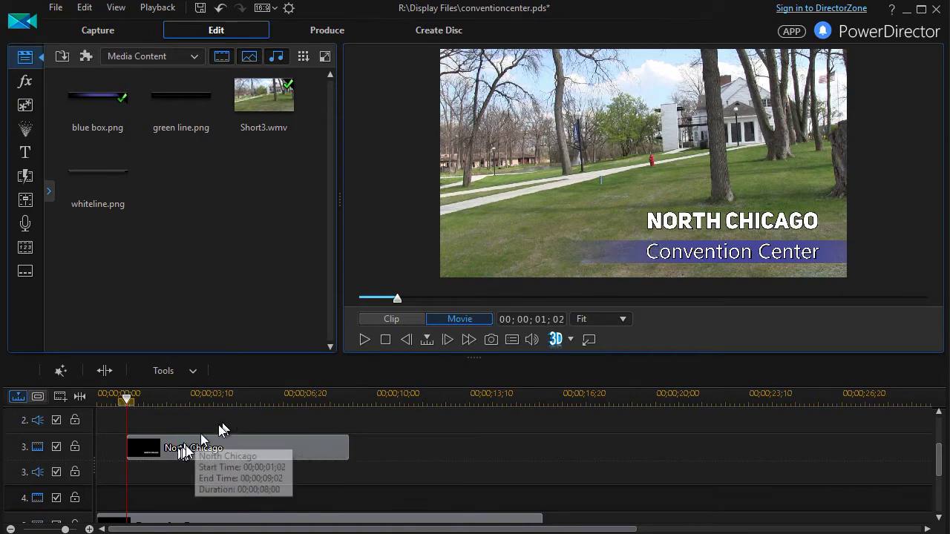
left_click(265, 449)
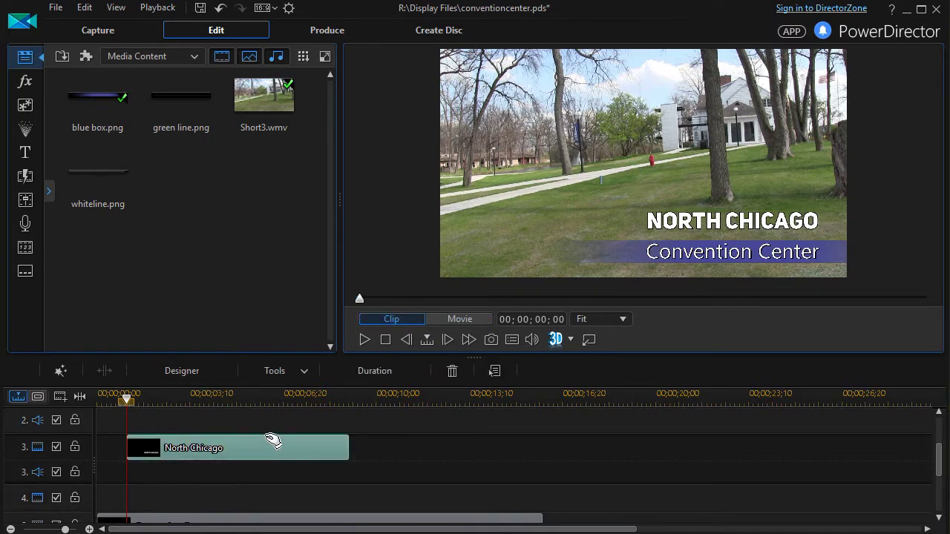
Step: Open the North Chicago title in Title Designer and insert a second, empty text object
double_click(273, 442)
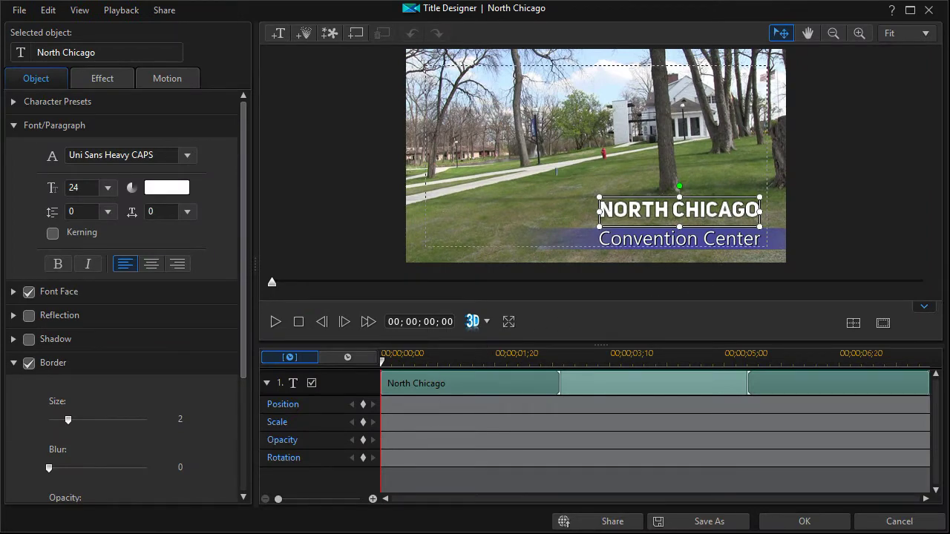
left_click_drag(601, 211, 788, 216)
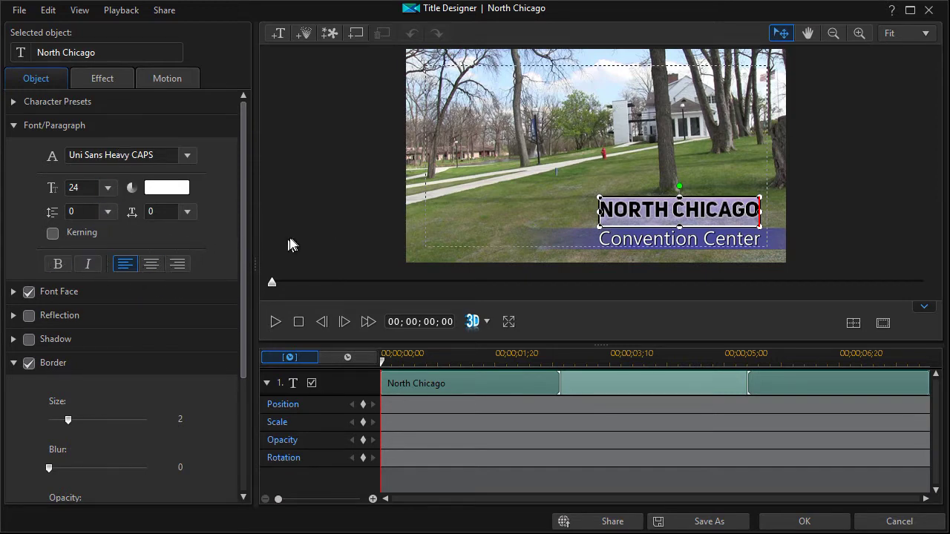
left_click(531, 202)
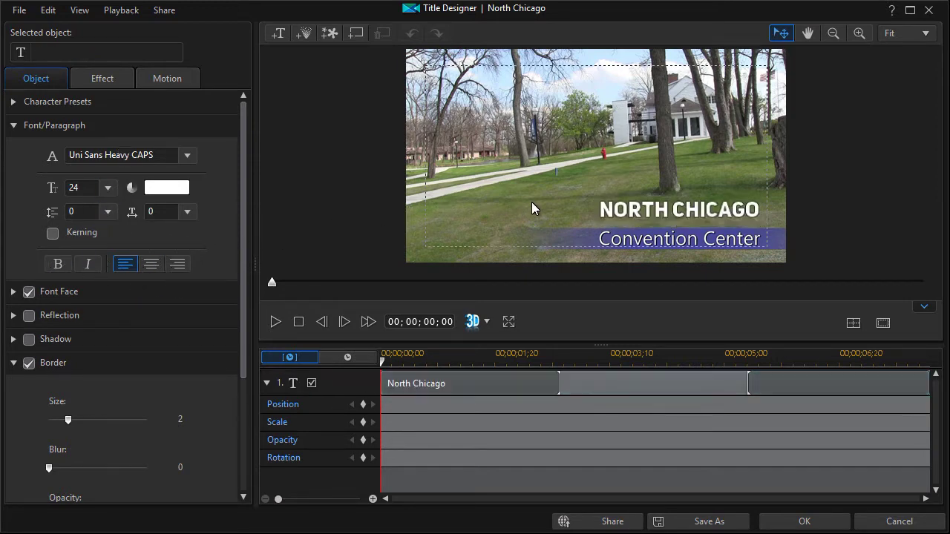
left_click(279, 34)
left_click(596, 152)
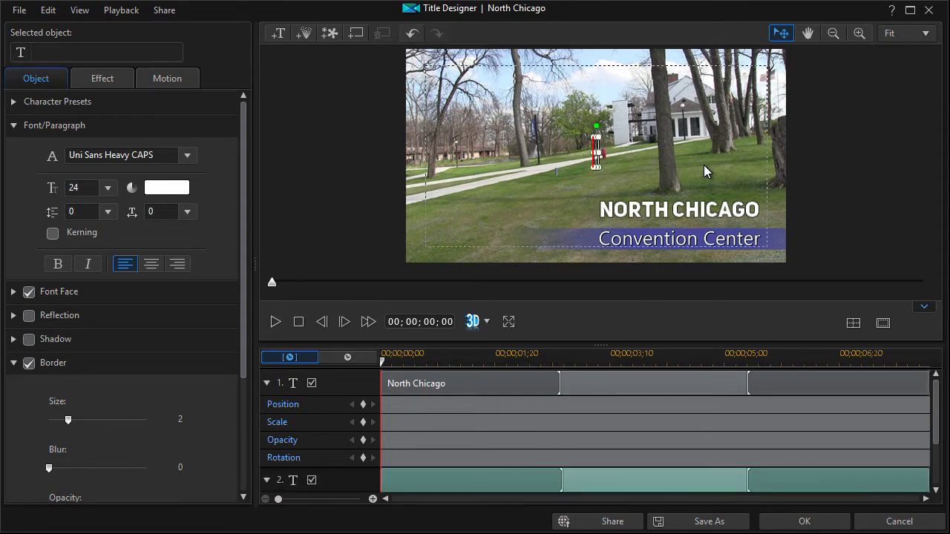
type("________")
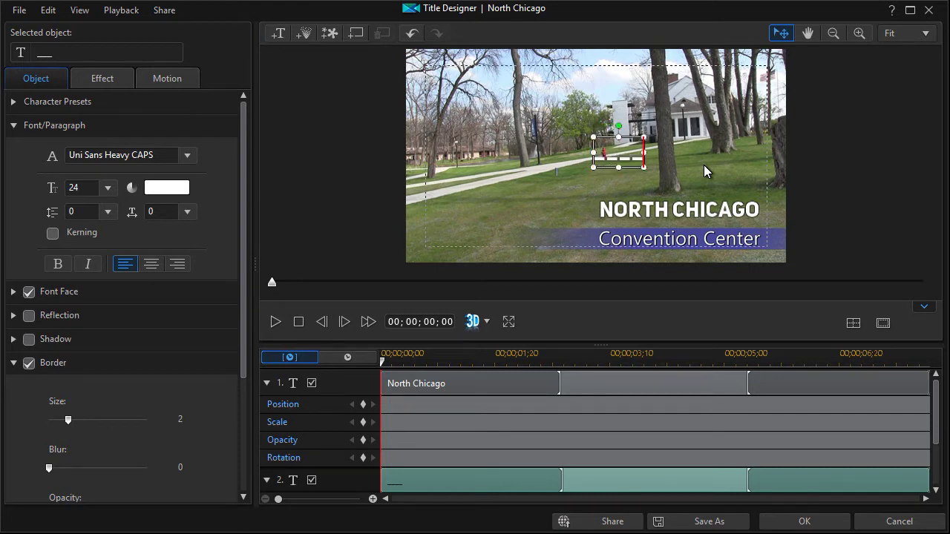
type("___")
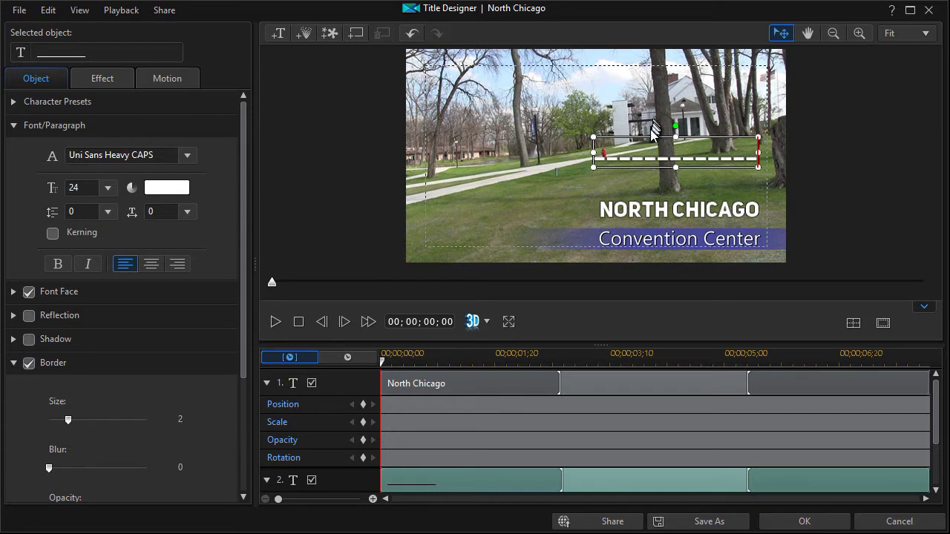
left_click(648, 156)
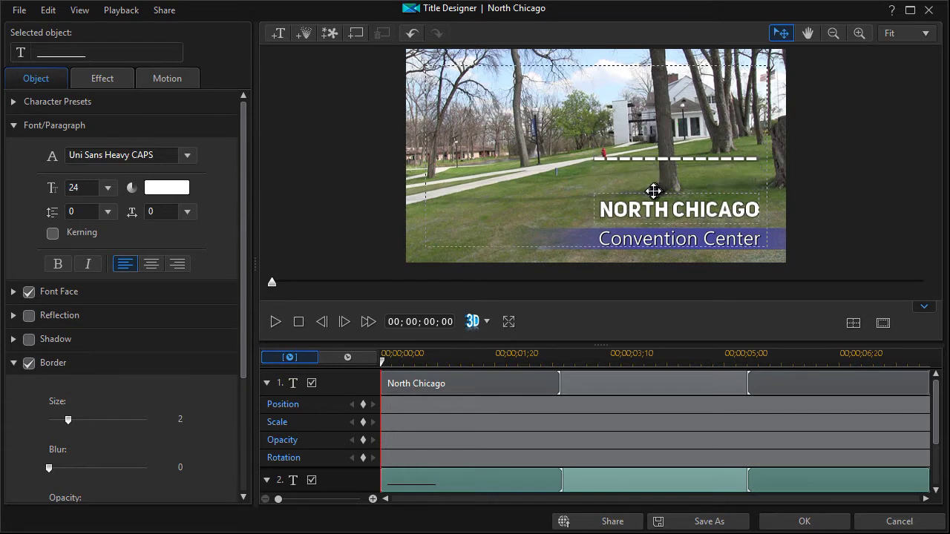
left_click_drag(656, 194, 654, 190)
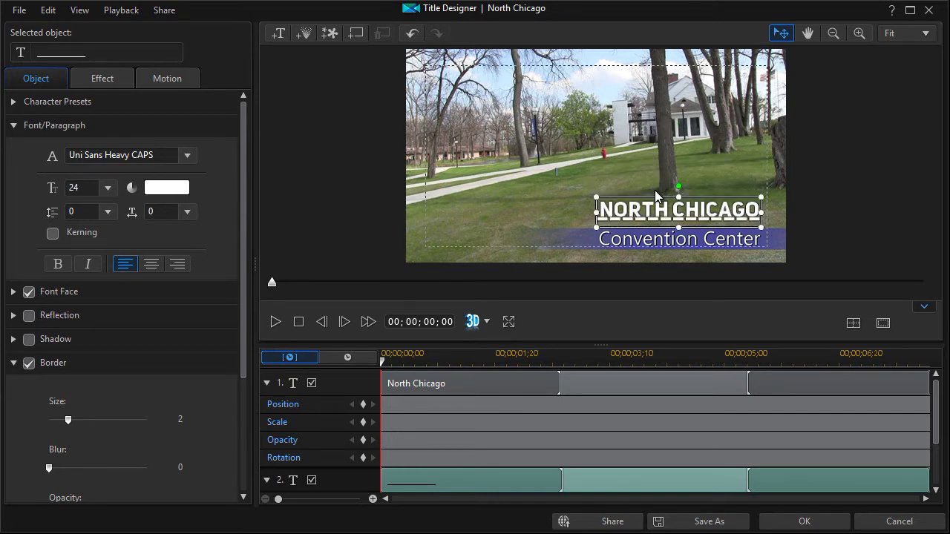
key("Down")
key("Down")
key("Down")
key("Down")
key("Down")
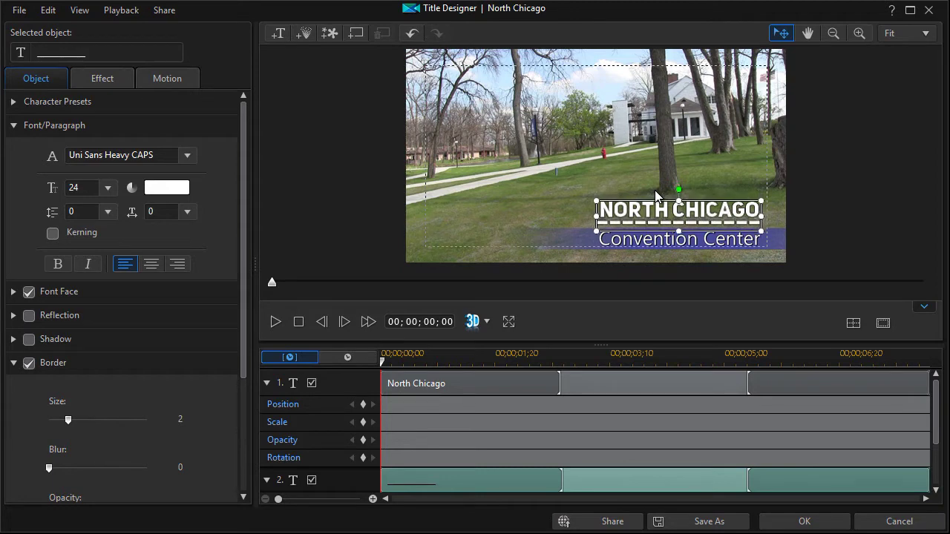
left_click(598, 110)
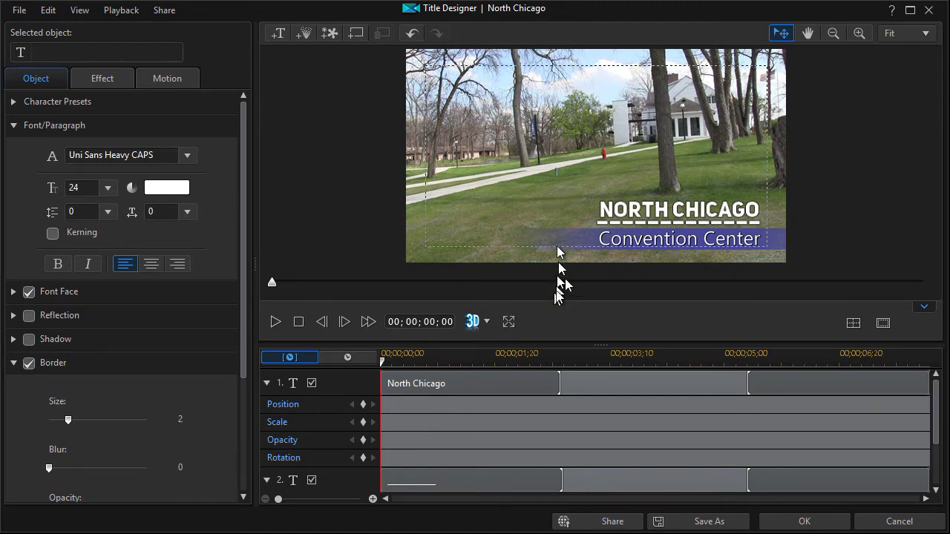
right_click(475, 479)
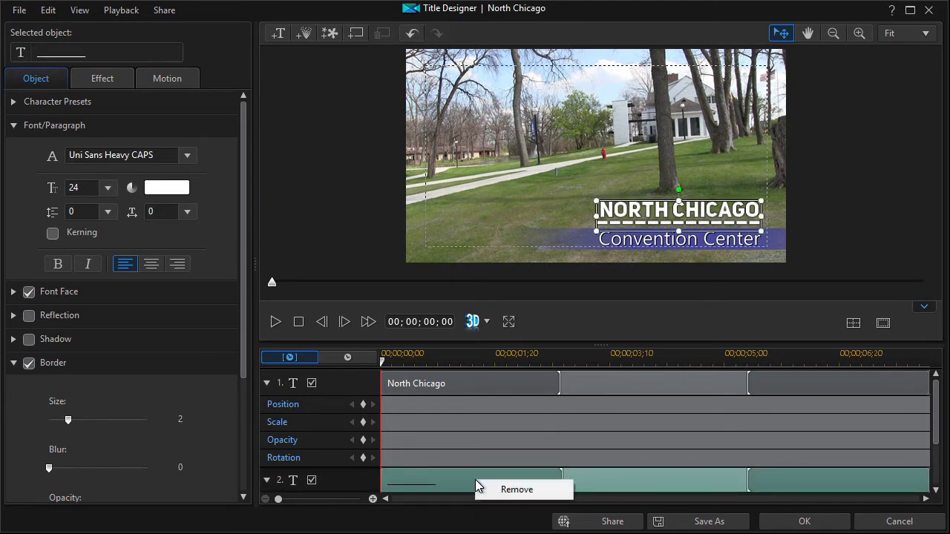
left_click(533, 491)
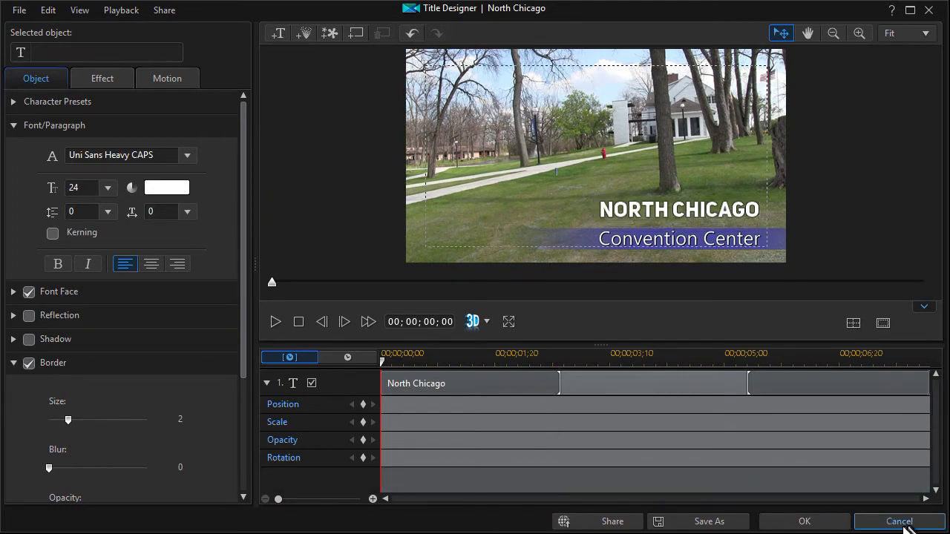
Step: Put whiteline.png on track 4 at 00;00;01;02 and move the line below NORTH CHICAGO
left_click(799, 521)
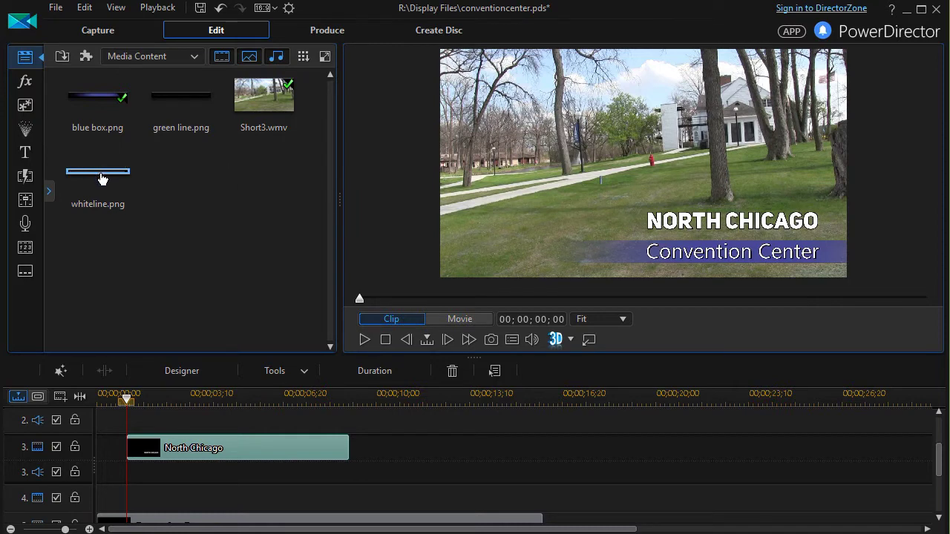
left_click_drag(101, 178, 126, 477)
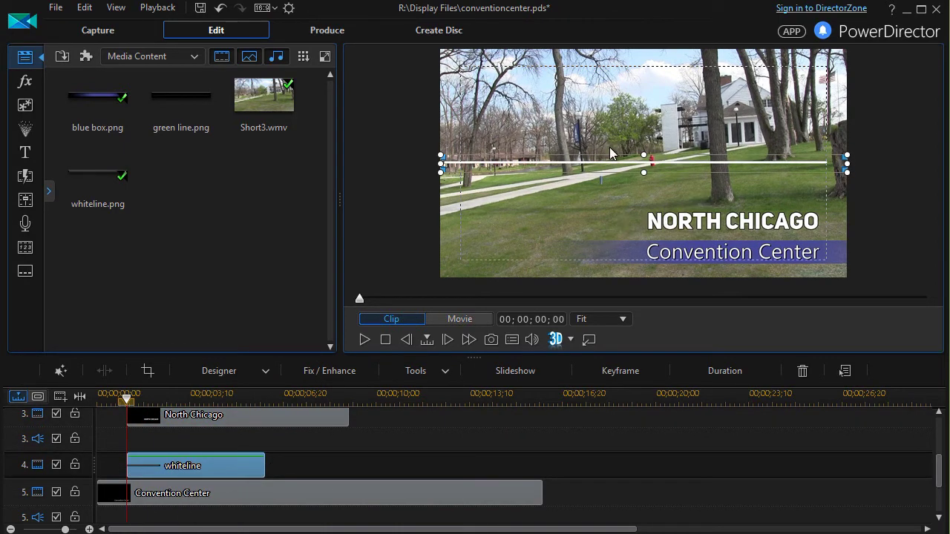
left_click_drag(606, 157, 595, 230)
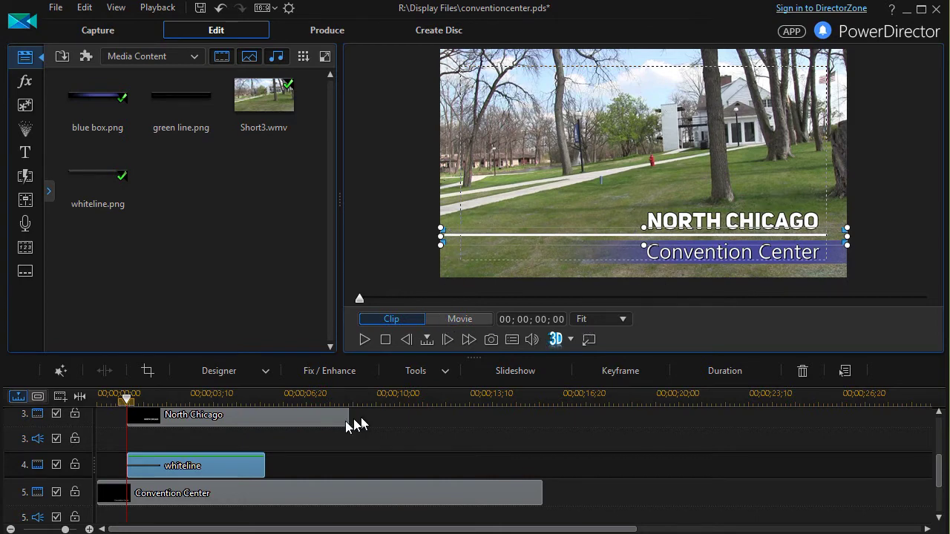
Step: In PiP Designer, unlock the aspect ratio and shrink the white line to about half width
double_click(242, 468)
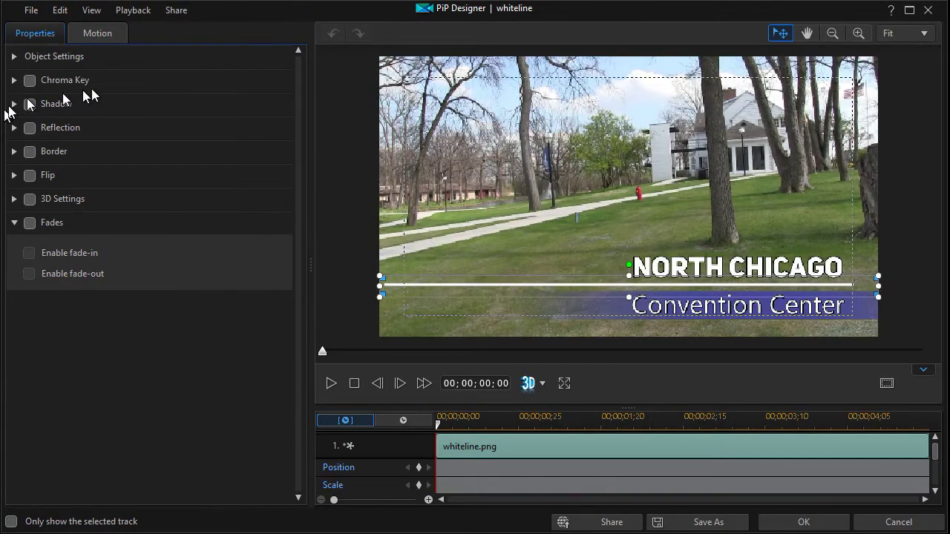
left_click(14, 57)
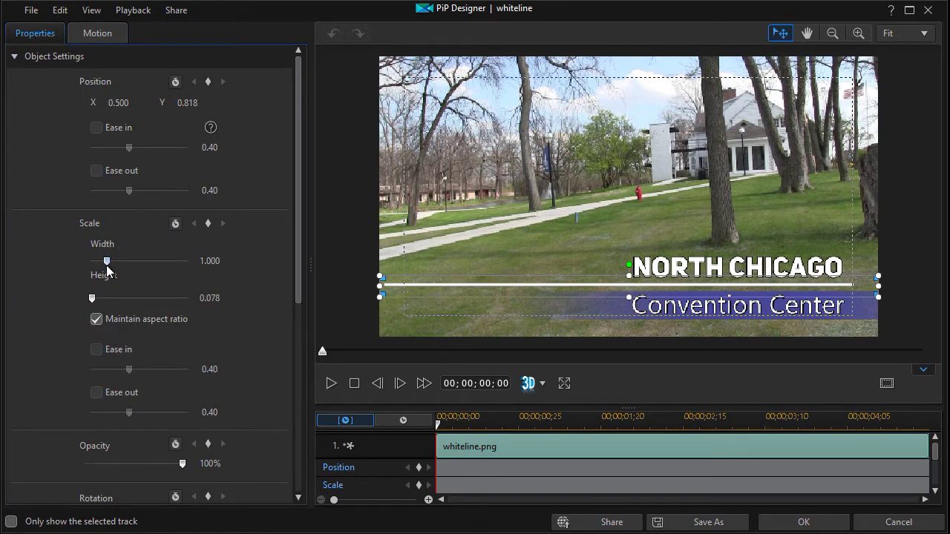
left_click(96, 320)
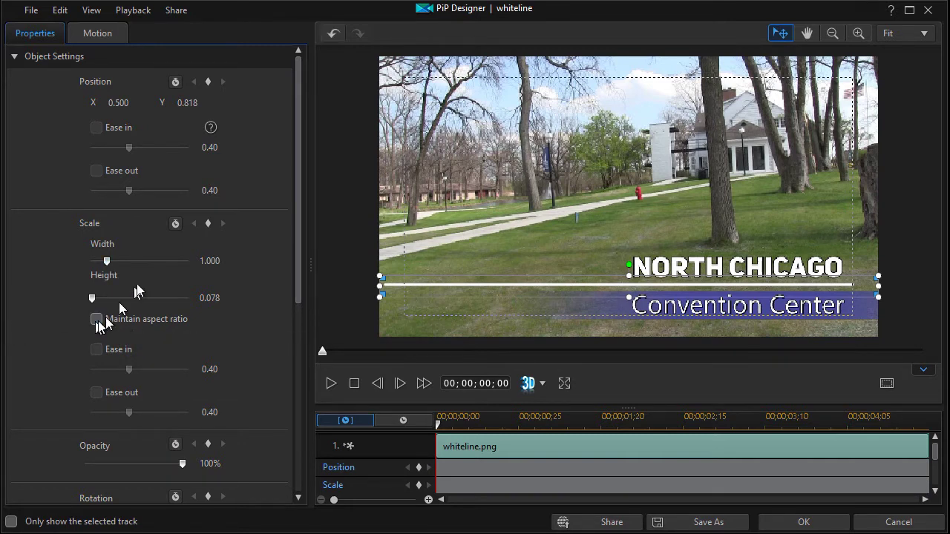
left_click(232, 266)
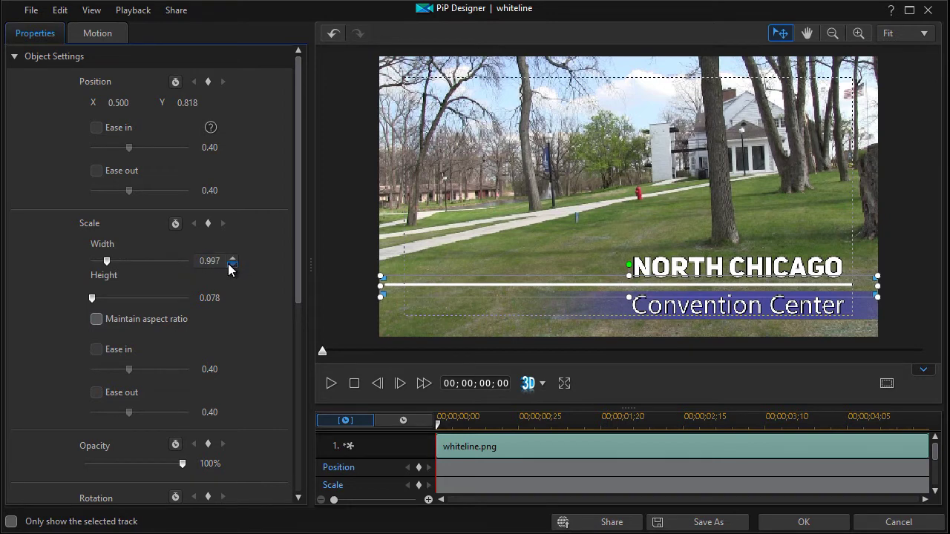
left_click_drag(107, 265, 101, 270)
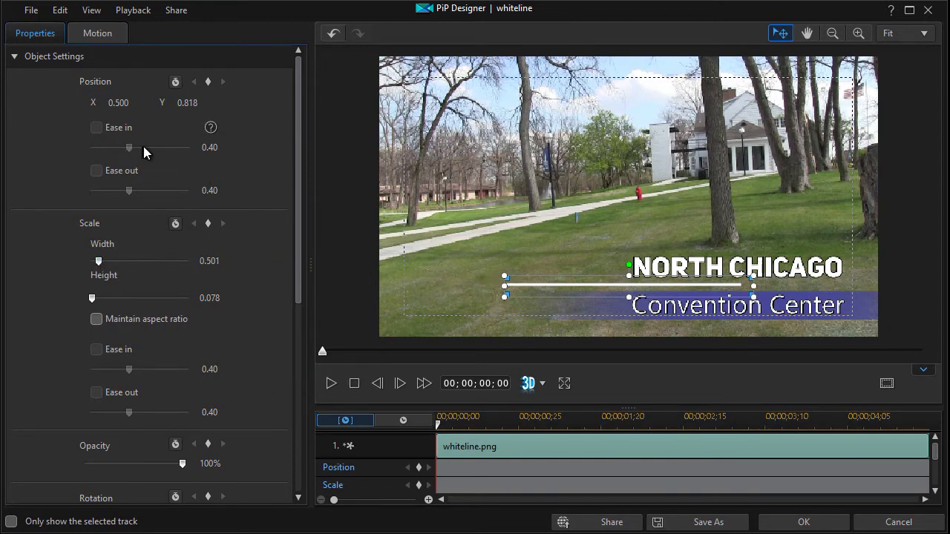
Step: Nudge the white line's position to the right in ten small steps
left_click(141, 101)
left_click(141, 101)
left_click(141, 102)
left_click(141, 101)
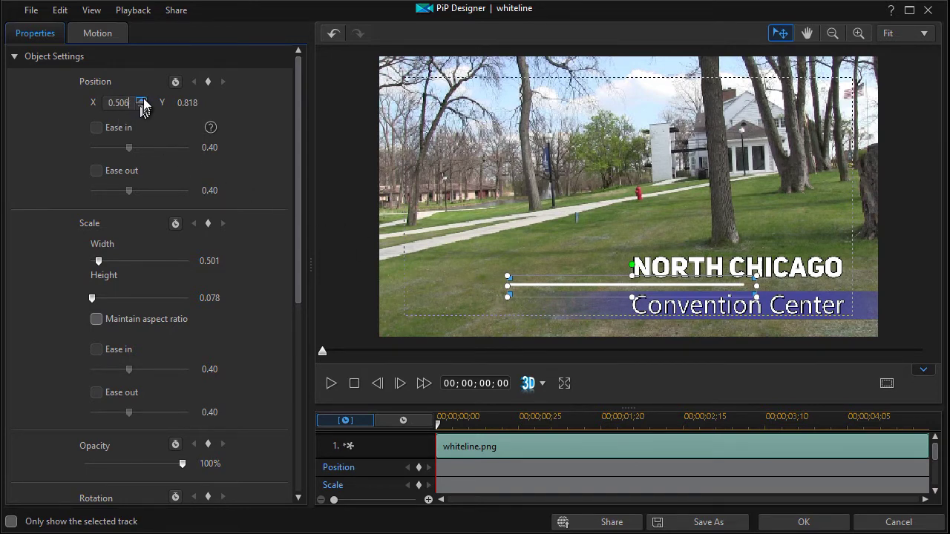
left_click(142, 101)
left_click(142, 100)
left_click(142, 100)
left_click(142, 101)
left_click(142, 100)
left_click(141, 101)
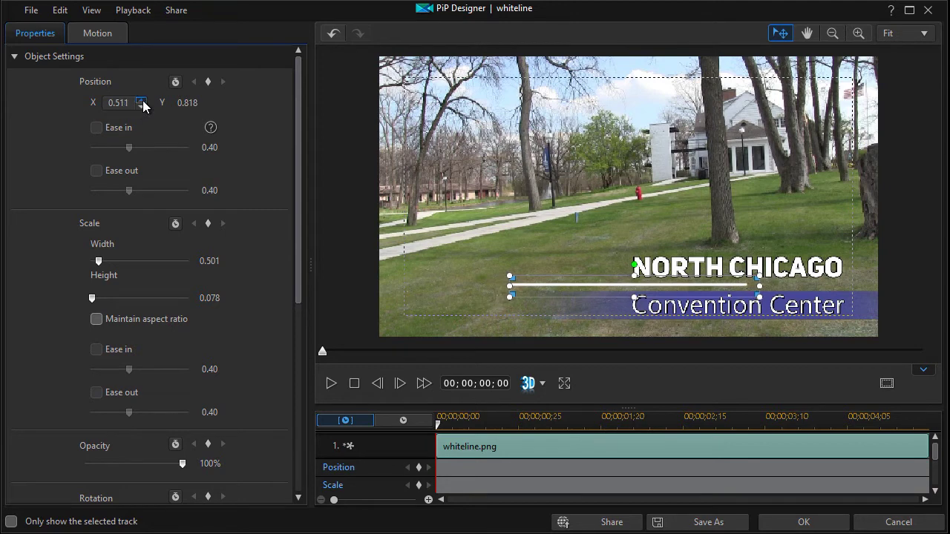
left_click(142, 101)
left_click(142, 101)
left_click(142, 101)
left_click(142, 101)
left_click(141, 100)
left_click(141, 101)
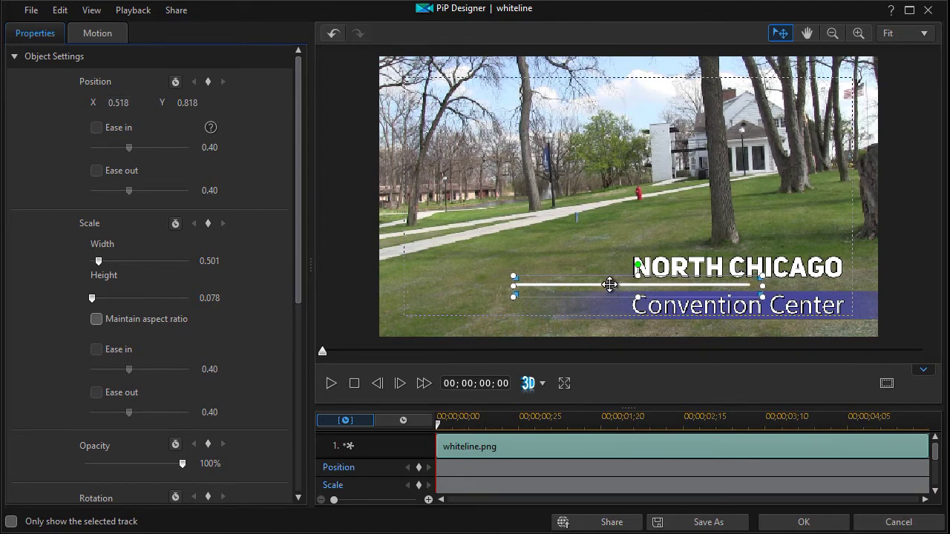
Step: Fit the line under NORTH CHICAGO at width 0.455, height 0.078, and apply the changes
left_click_drag(609, 284, 695, 281)
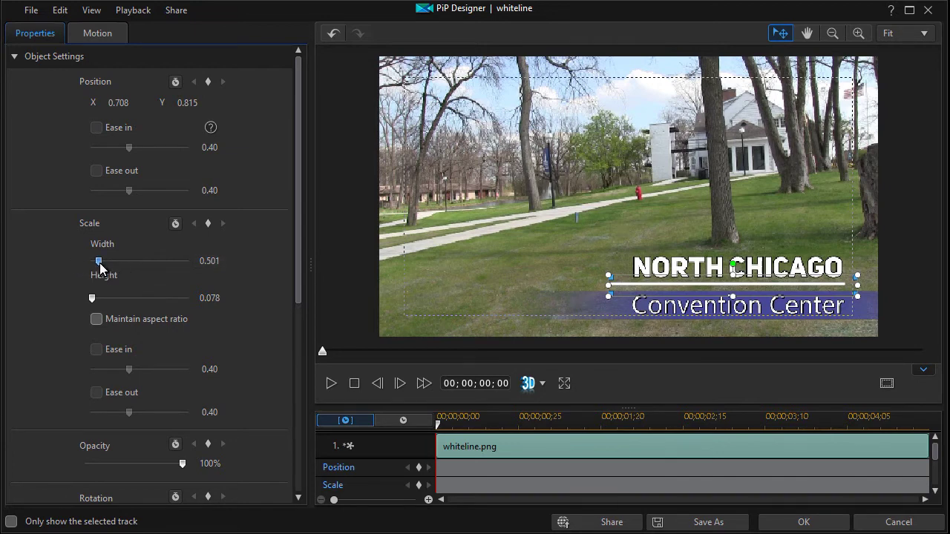
left_click_drag(100, 266, 100, 266)
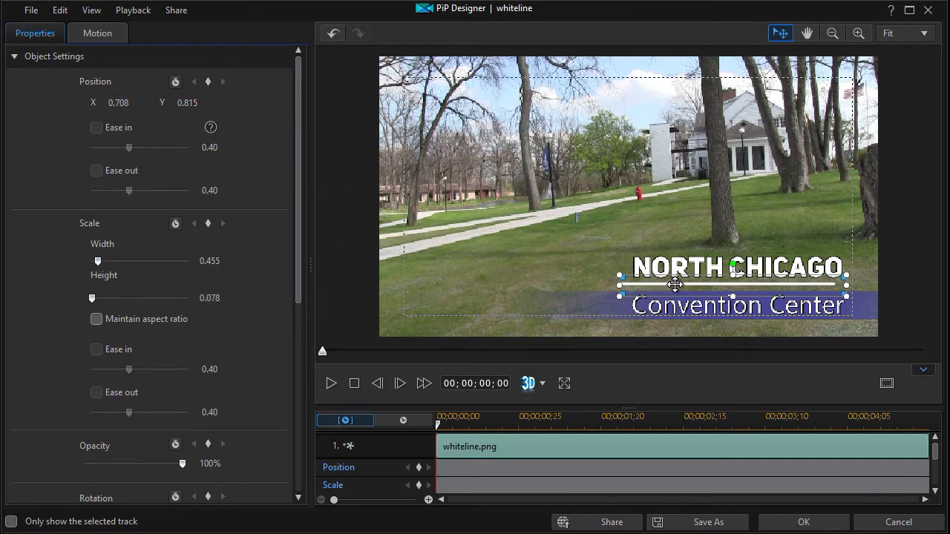
left_click_drag(675, 285, 684, 286)
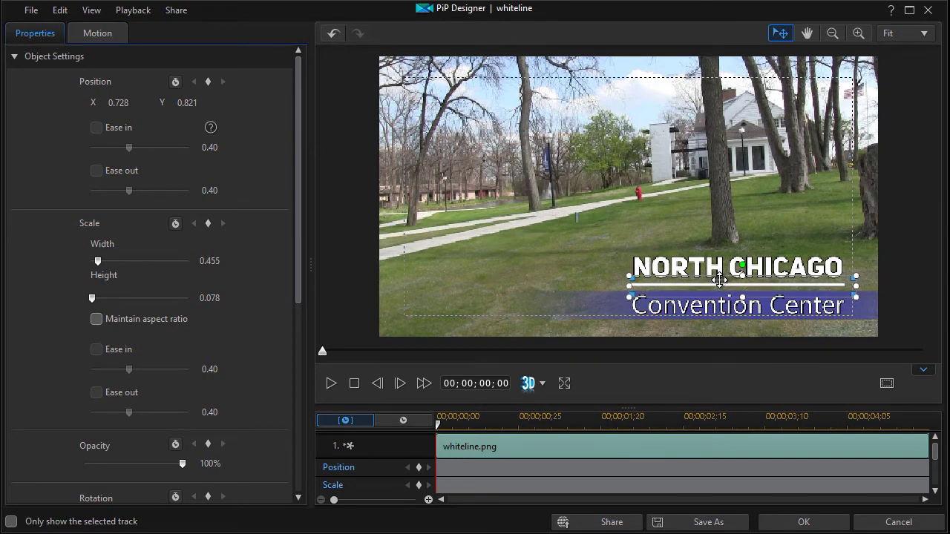
left_click_drag(719, 279, 719, 279)
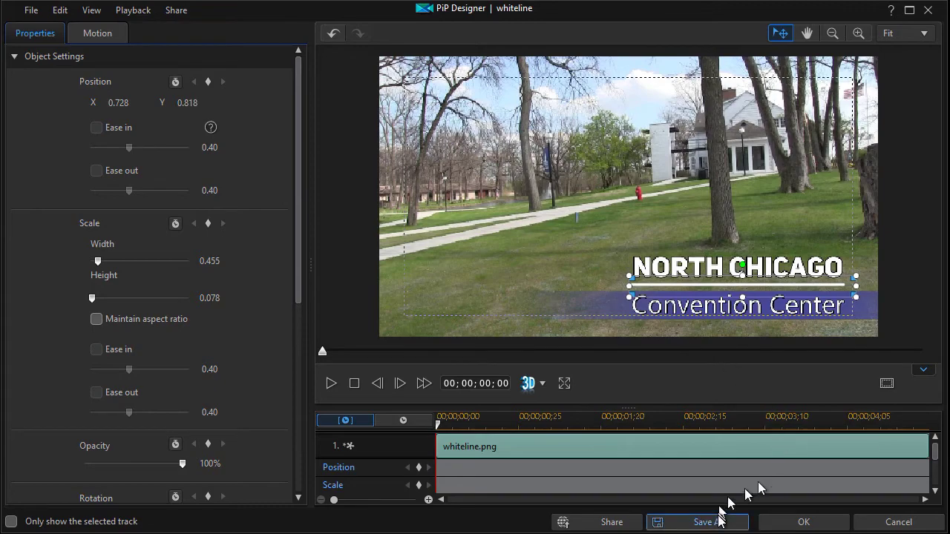
left_click(805, 523)
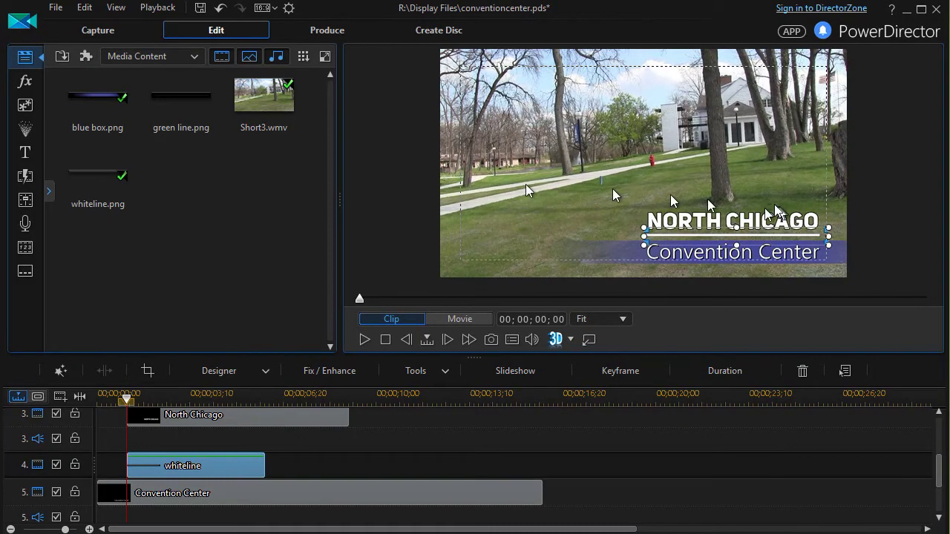
Step: Place the Titler Pro 1.5 template on the title track and open it in NewBlue Titler Pro
left_click(555, 110)
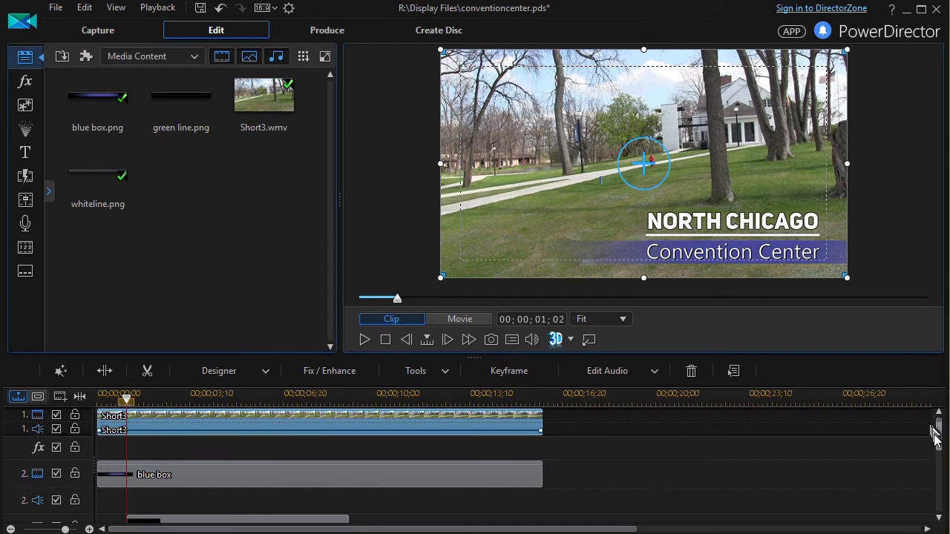
left_click_drag(938, 434, 937, 493)
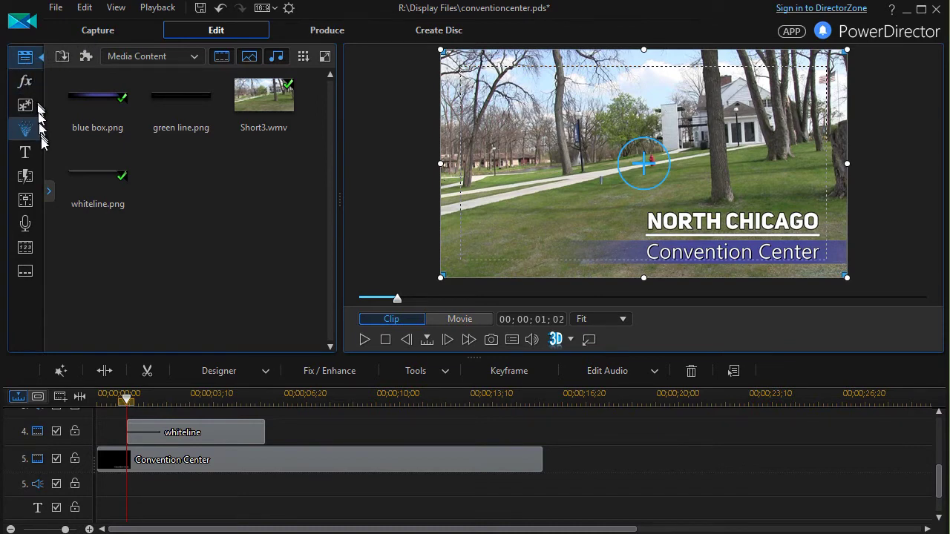
left_click(23, 155)
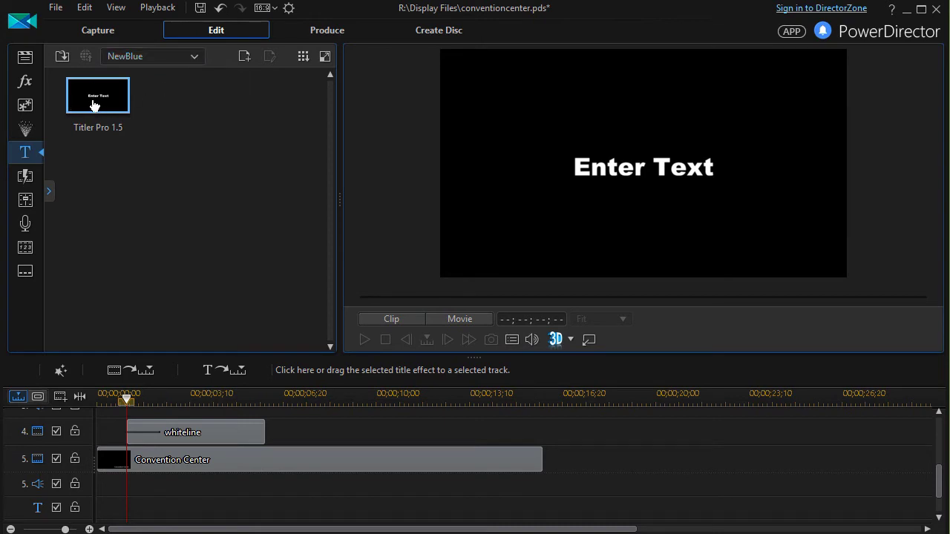
left_click_drag(98, 100, 127, 475)
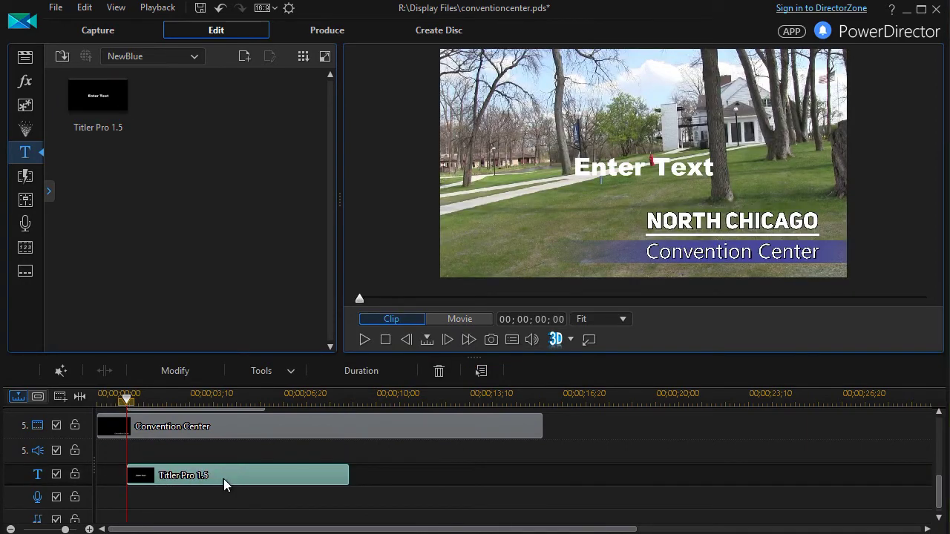
double_click(225, 474)
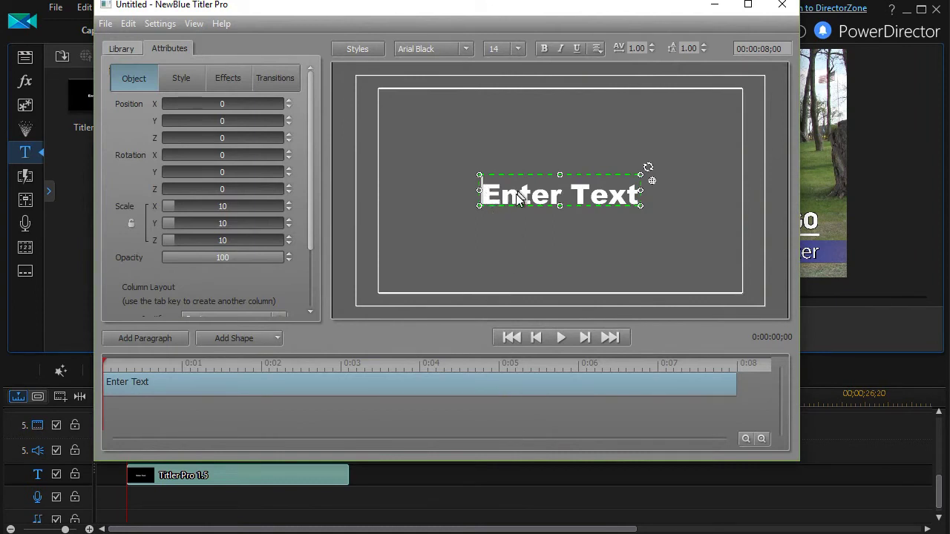
Step: Replace 'Enter Text' with an underlined 'North Chicago' title and close Titler Pro
right_click(455, 377)
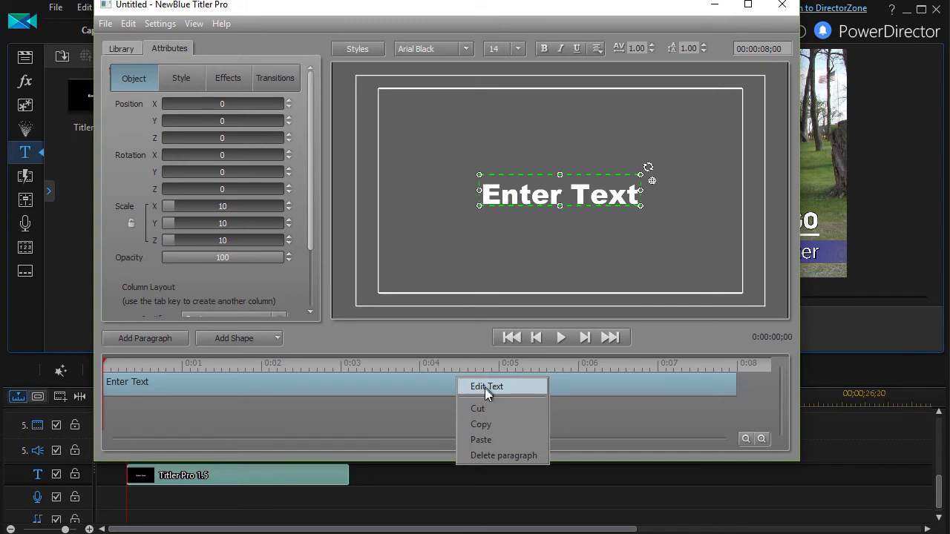
left_click(485, 387)
type("No")
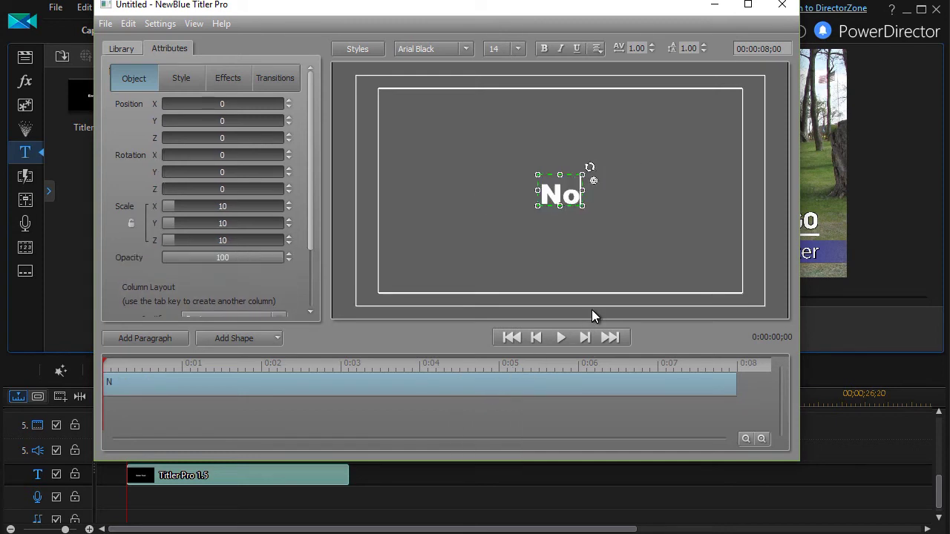
type("rth Chicago")
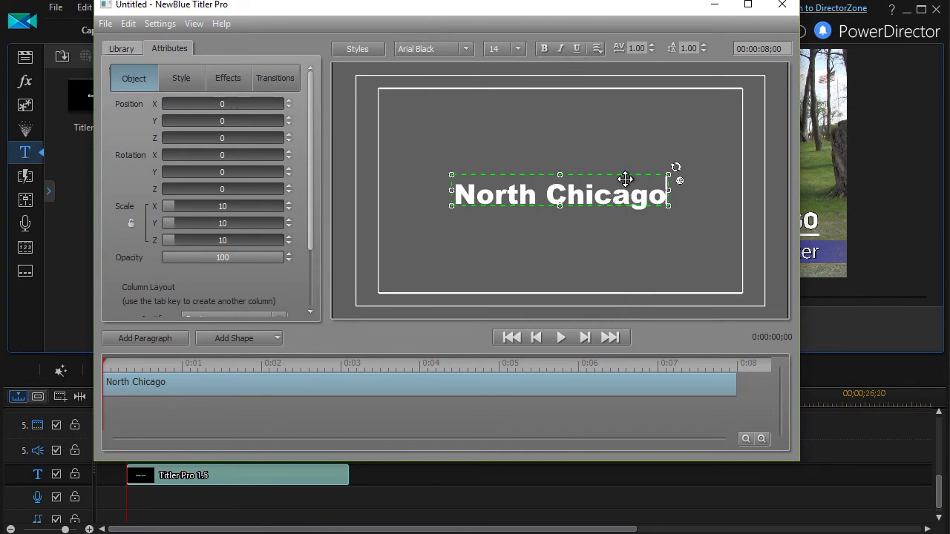
left_click_drag(625, 179, 623, 179)
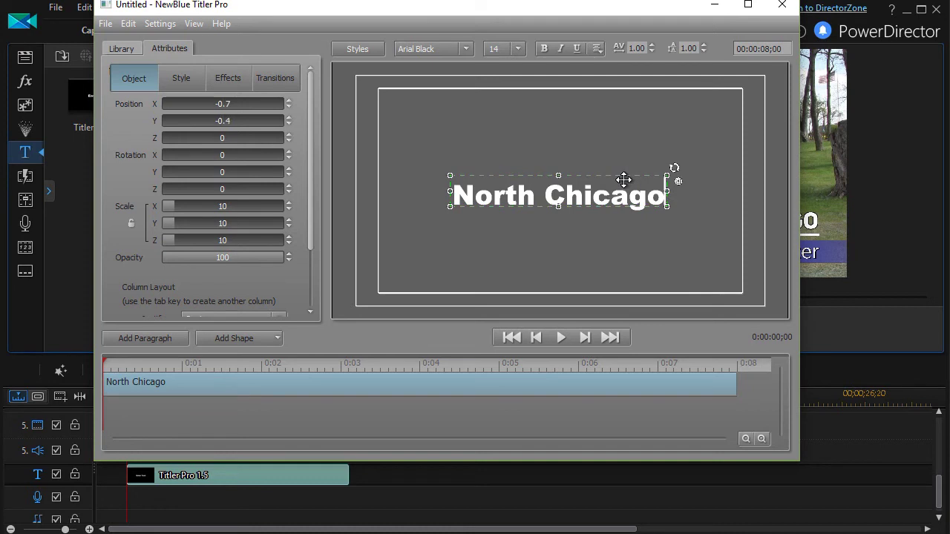
left_click(577, 48)
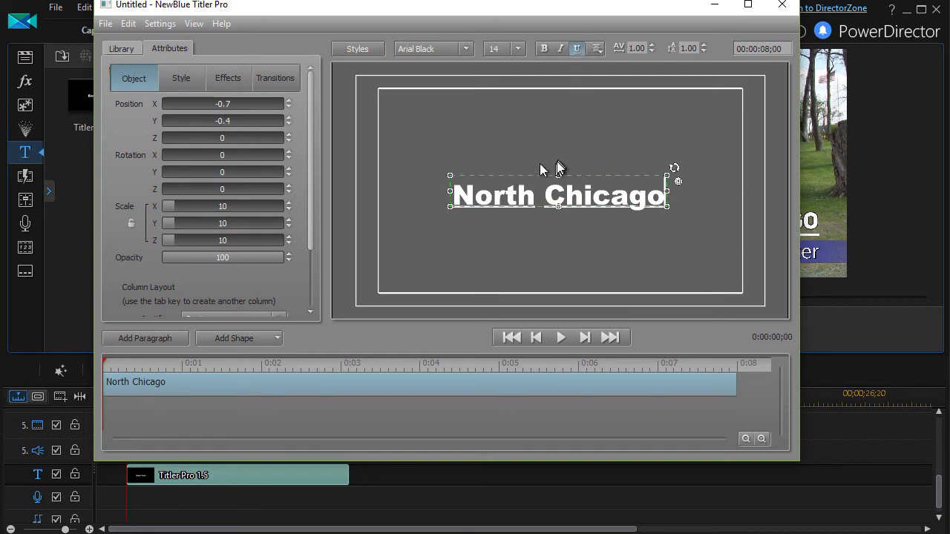
left_click(583, 237)
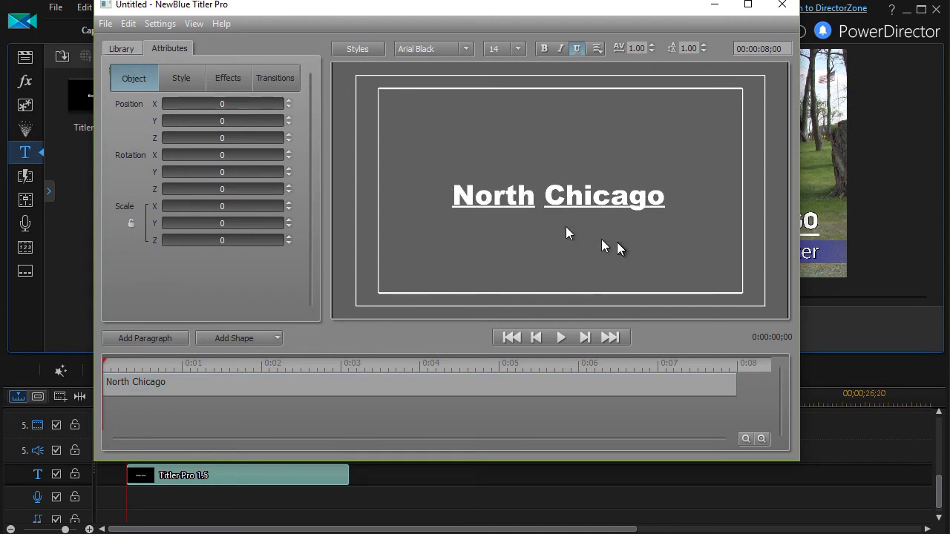
left_click(782, 5)
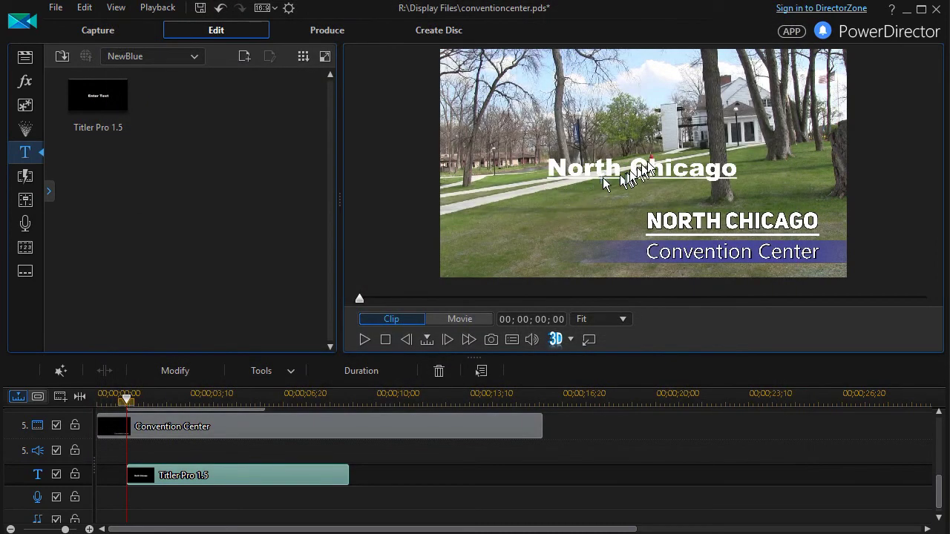